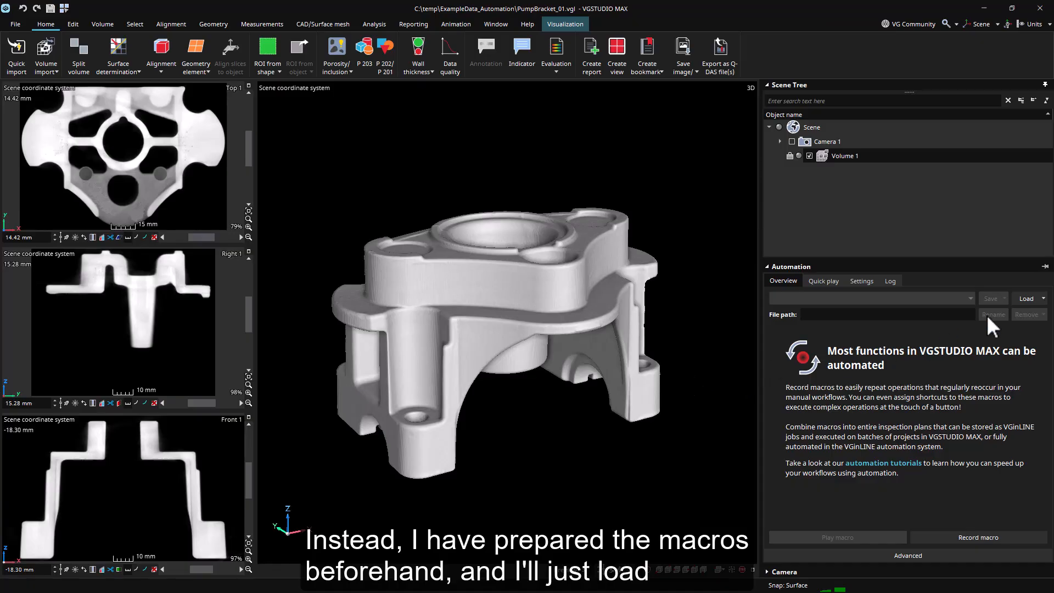
Step: Load the automation macros from the Macros_P203 folder inside ExampleData_Automation
{"action": "left_click", "coordinate": [1026, 299]}
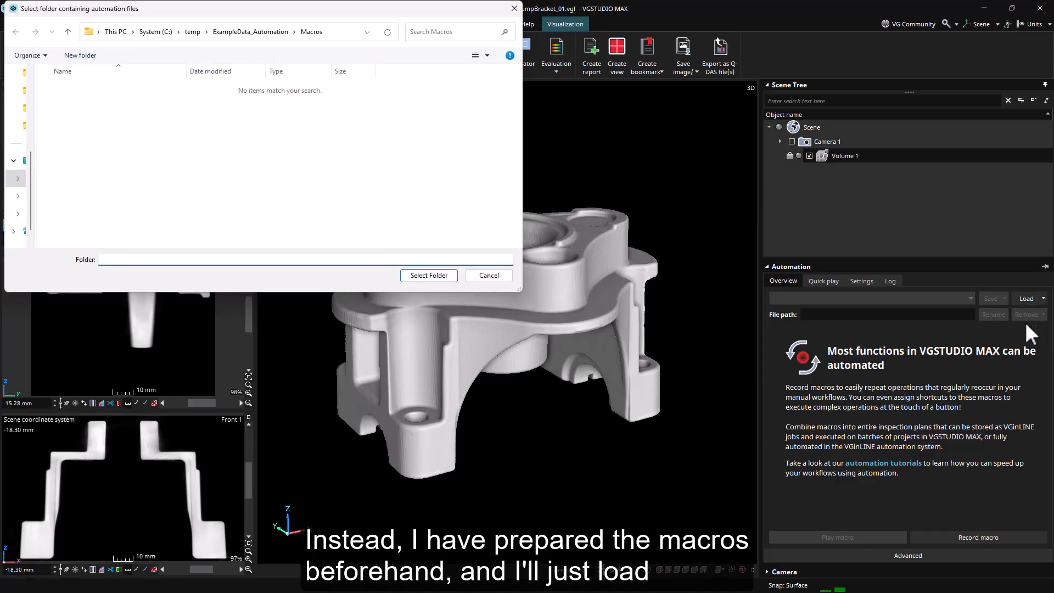
{"action": "left_click", "coordinate": [250, 32]}
{"action": "left_click", "coordinate": [88, 180]}
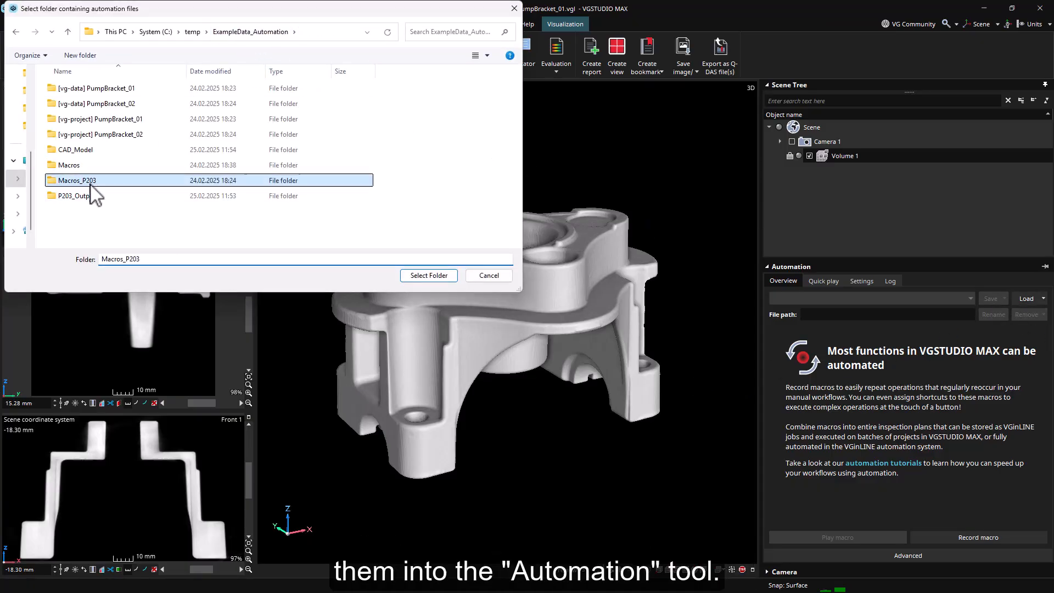
{"action": "left_click", "coordinate": [429, 275]}
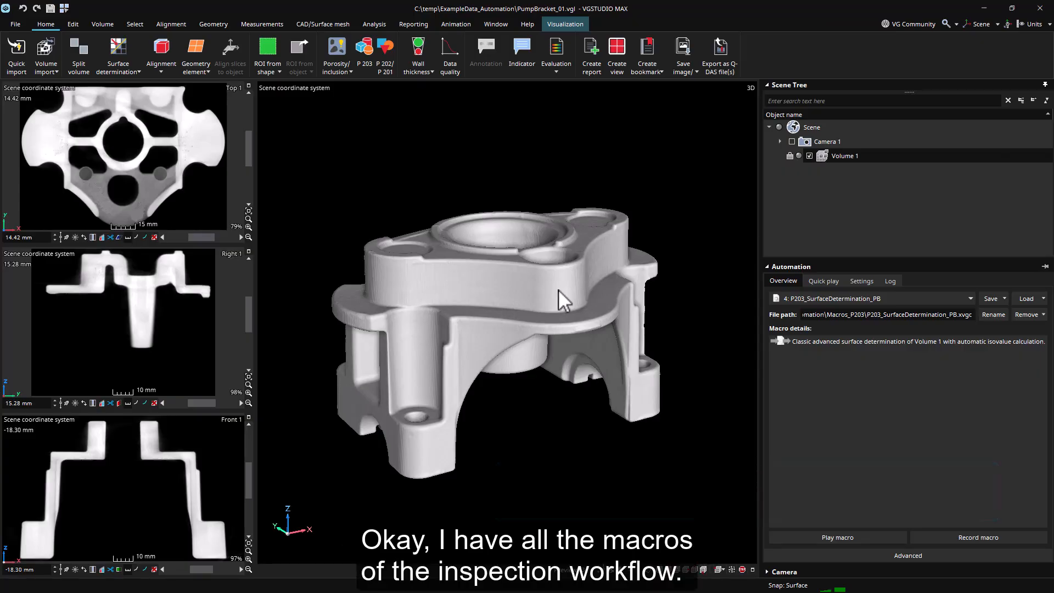
Step: Check the list of loaded macros, then open the advanced automation dialog and examine the actions inside the P203_Alignment-PB macro
{"action": "left_click", "coordinate": [969, 300]}
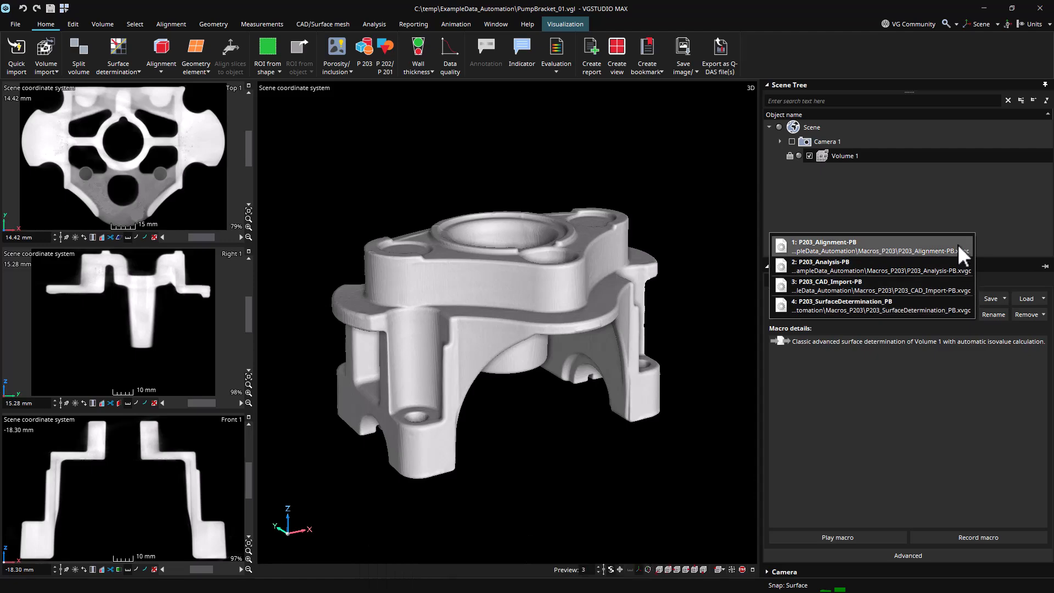
{"action": "left_click", "coordinate": [957, 308]}
{"action": "left_click", "coordinate": [930, 554]}
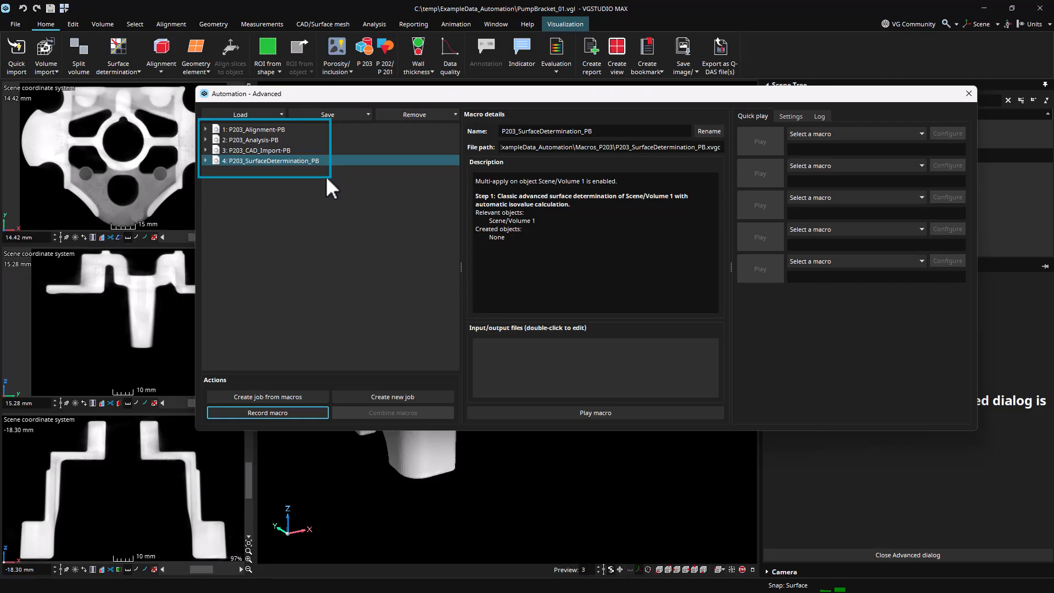
{"action": "left_click", "coordinate": [206, 129]}
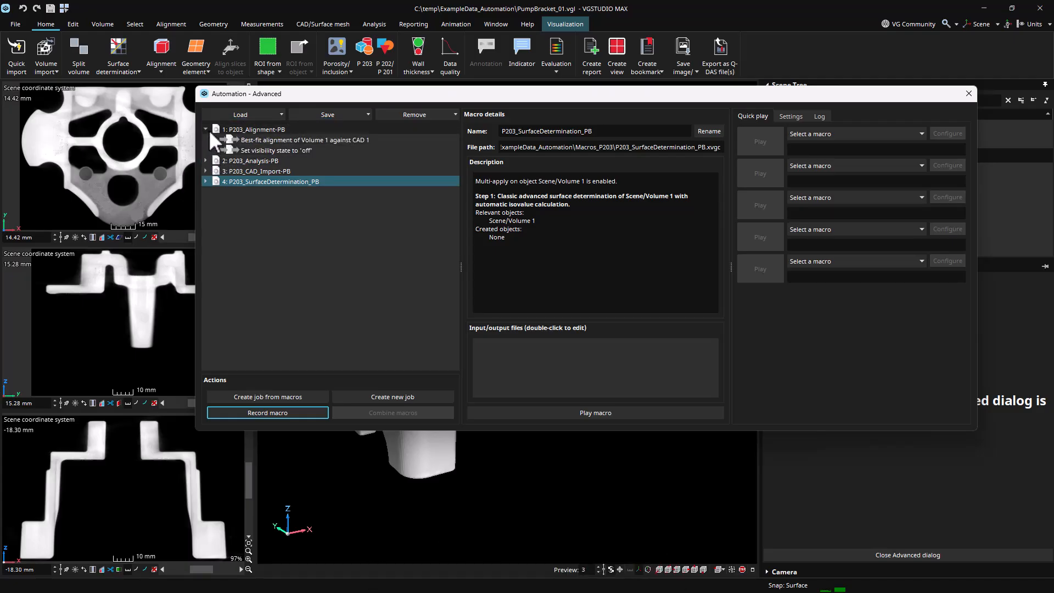
{"action": "left_click", "coordinate": [206, 129]}
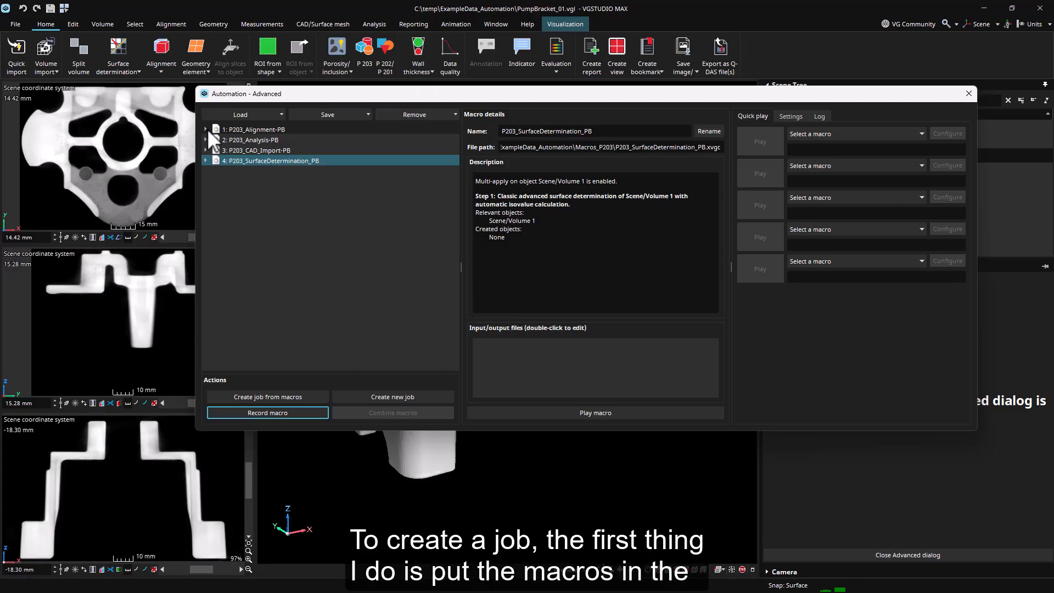
Step: Reorder the macros to P203_SurfaceDetermination_PB, P203_CAD_Import-PB, P203_Alignment-PB, P203_Analysis-PB
{"action": "left_click_drag", "start_coordinate": [269, 160], "coordinate": [266, 134]}
{"action": "left_click", "coordinate": [274, 173]}
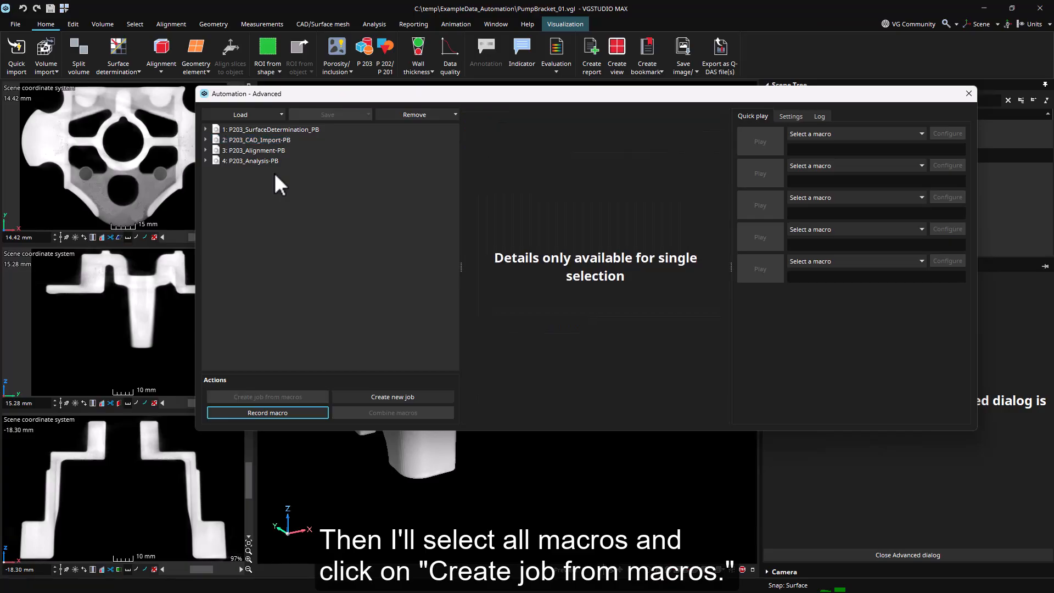
Step: Create a job from all four macros, name it P203_Job and continue to its steps
{"action": "left_click", "coordinate": [277, 128]}
{"action": "left_click", "coordinate": [274, 162], "text": "shift"}
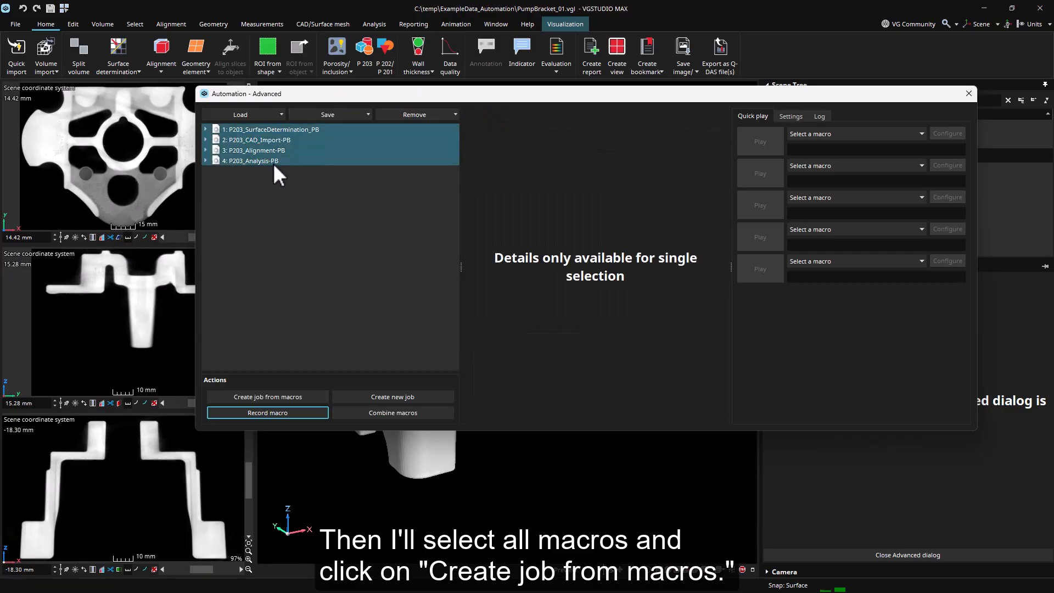
{"action": "left_click", "coordinate": [269, 396]}
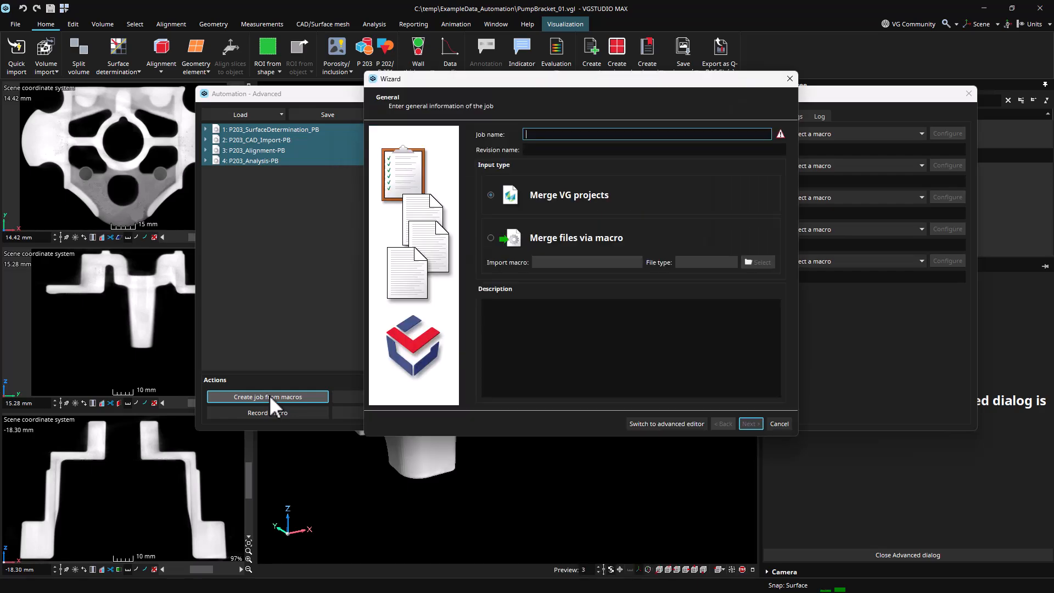
{"action": "type", "text": "P203"}
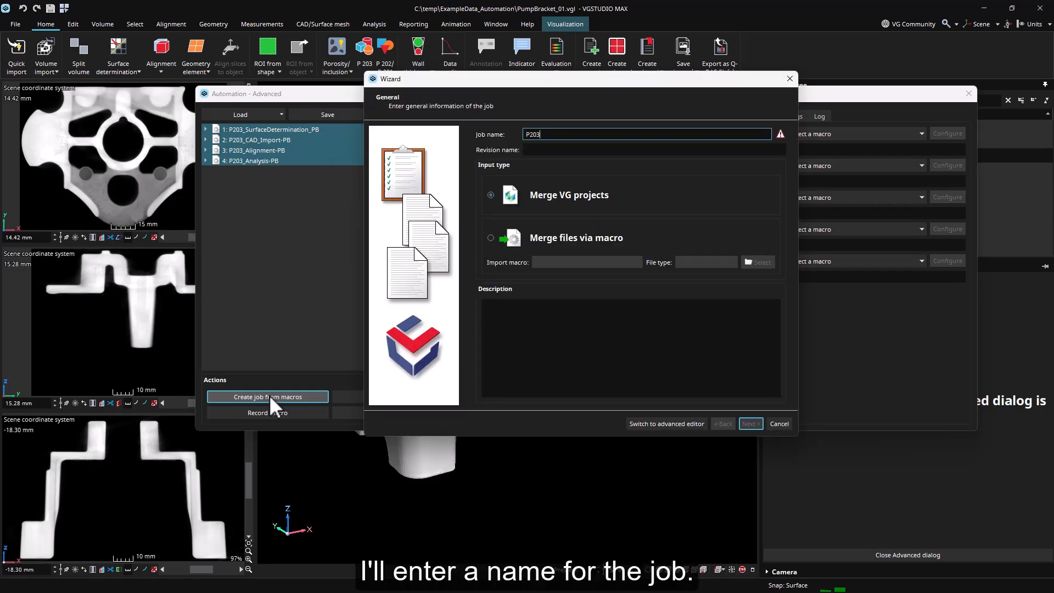
{"action": "type", "text": "_Job"}
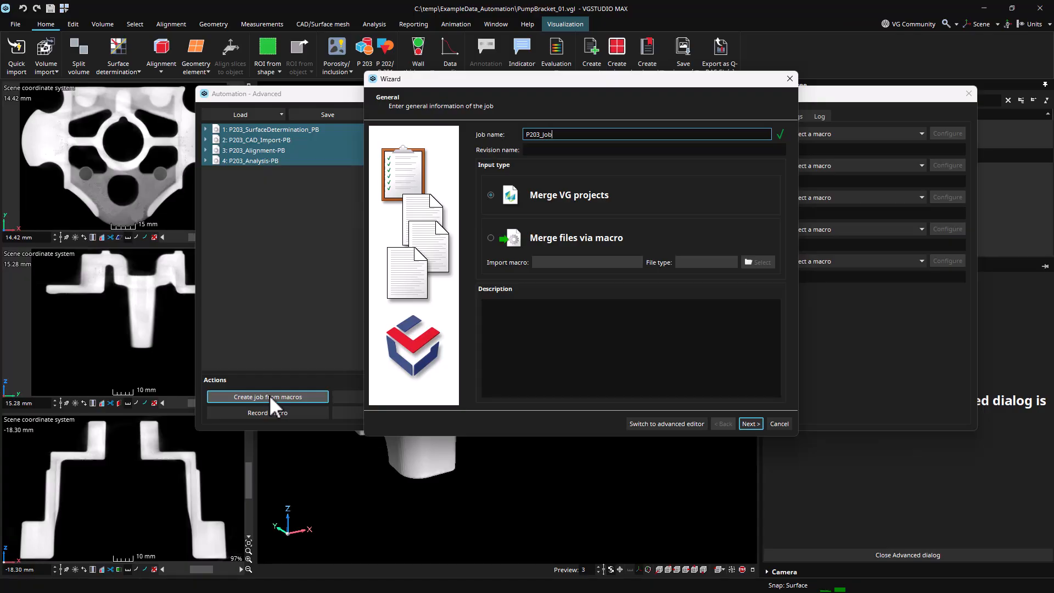
{"action": "left_click", "coordinate": [747, 424]}
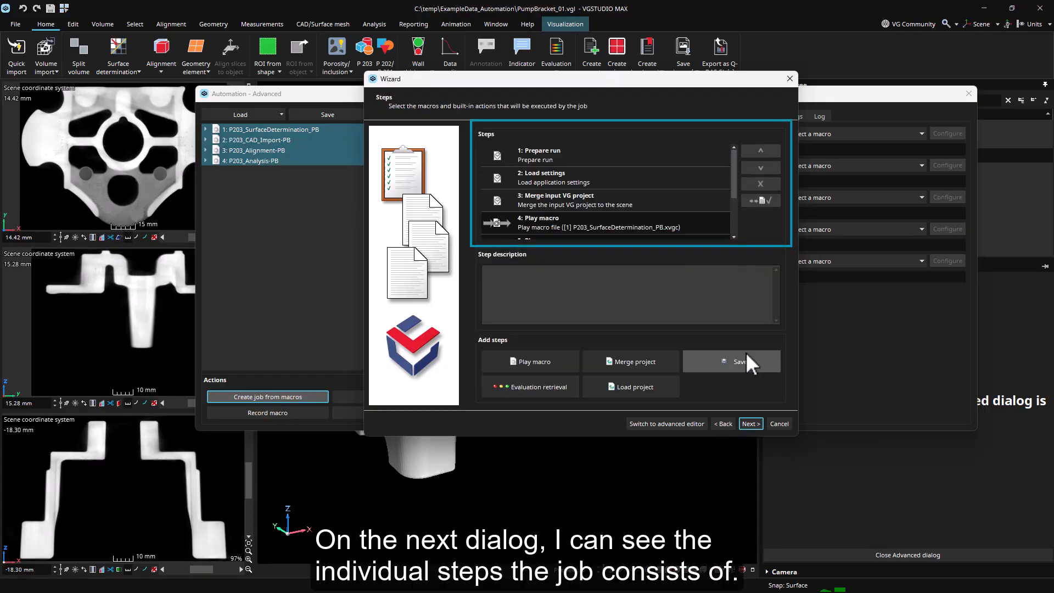
Step: Examine the job's step list, covering the built-in actions and the four macro playback steps
{"action": "mouse_move", "coordinate": [733, 197]}
{"action": "left_mouse_down"}
{"action": "mouse_move", "coordinate": [733, 229]}
{"action": "mouse_move", "coordinate": [737, 194]}
{"action": "left_mouse_up"}
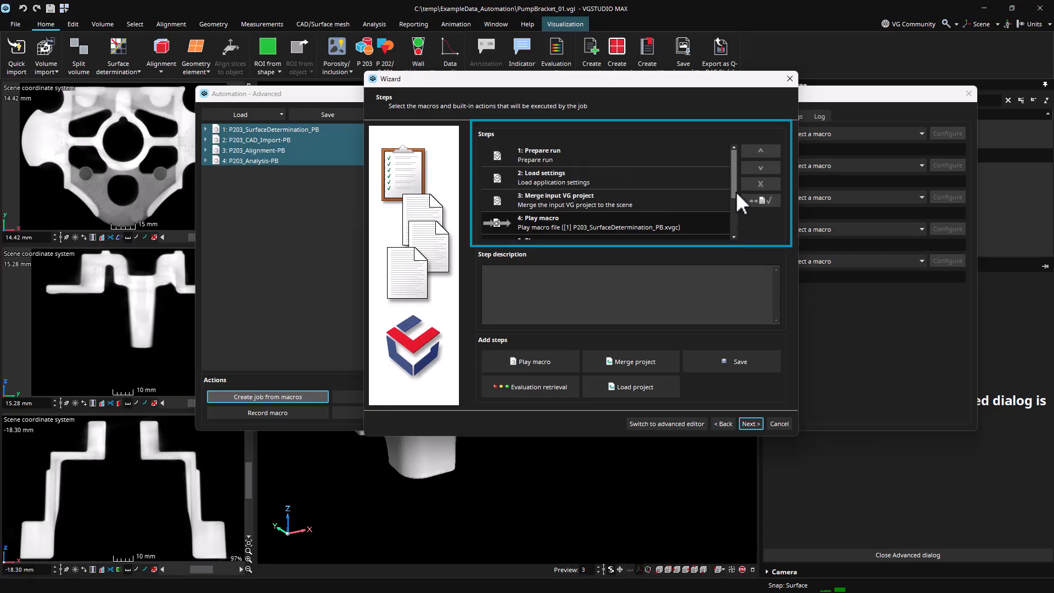
{"action": "left_click", "coordinate": [684, 157]}
{"action": "left_click", "coordinate": [682, 181]}
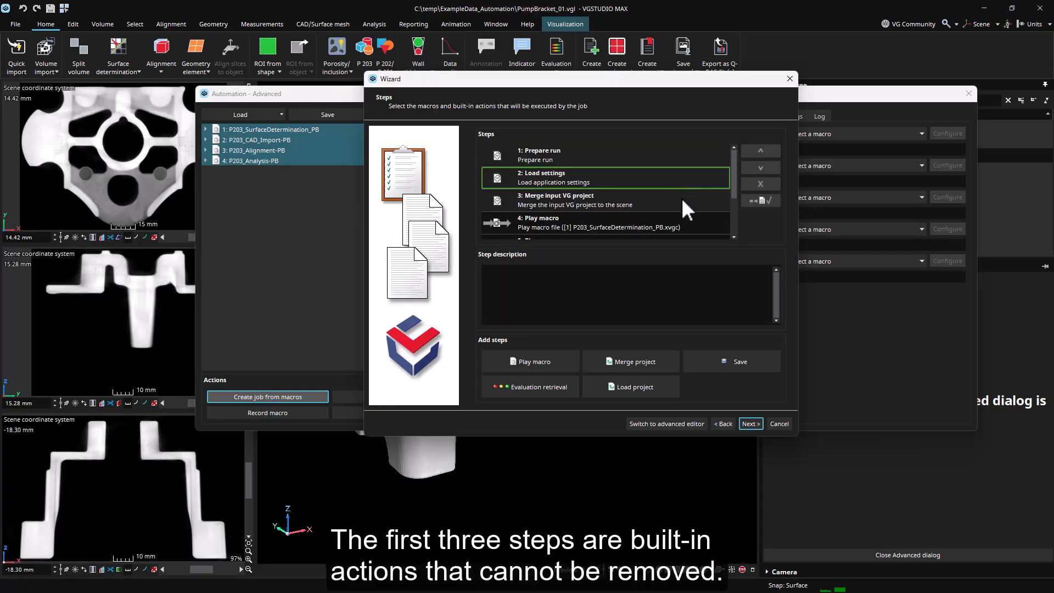
{"action": "left_click", "coordinate": [680, 197]}
{"action": "left_click_drag", "start_coordinate": [730, 190], "coordinate": [723, 218]}
{"action": "left_click", "coordinate": [684, 157]}
{"action": "left_click", "coordinate": [683, 179]}
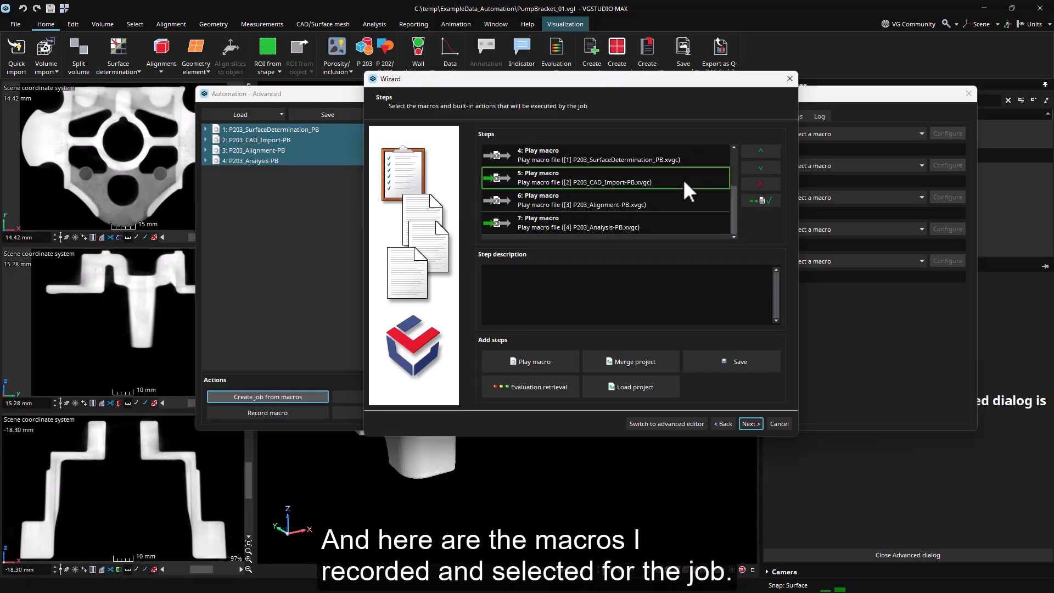
{"action": "left_click", "coordinate": [688, 209]}
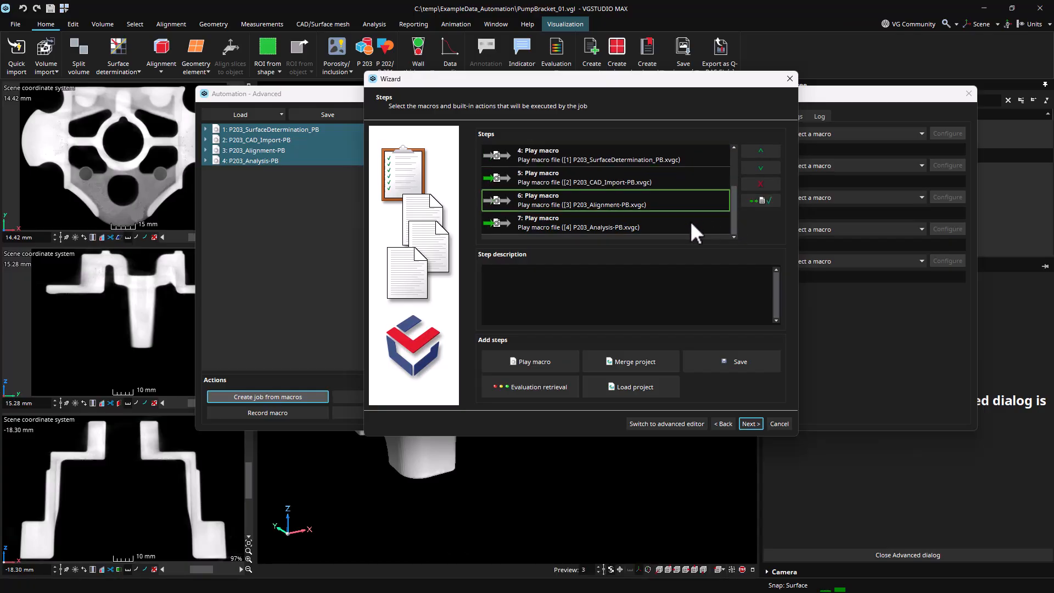
{"action": "left_click", "coordinate": [690, 220]}
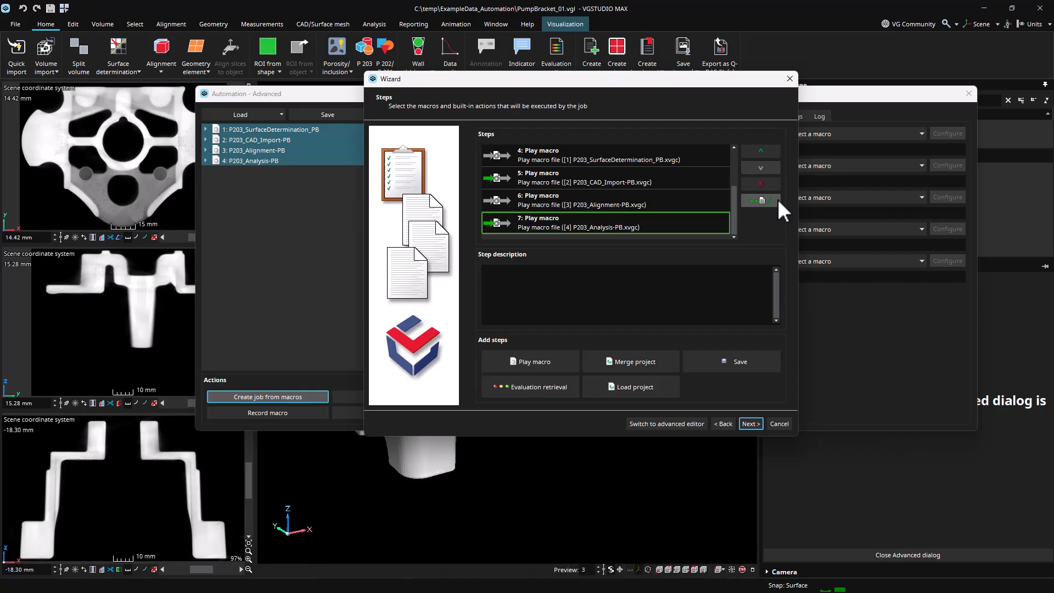
Step: Mark the P203_CAD_Import-PB macro as a preparation step and add a save-project step after P203_Analysis-PB
{"action": "left_click", "coordinate": [684, 182]}
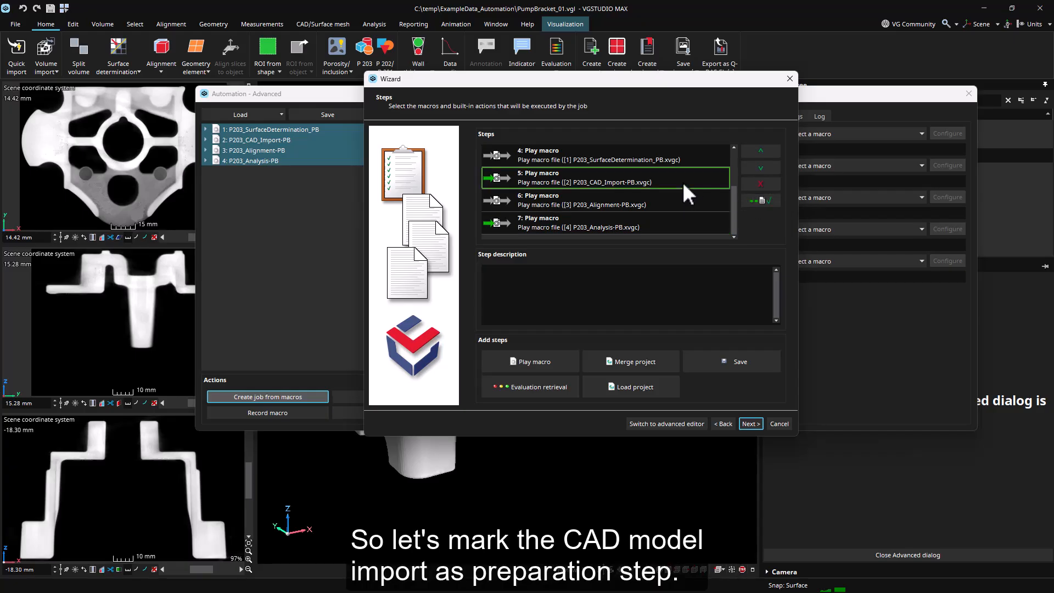
{"action": "left_click", "coordinate": [775, 202]}
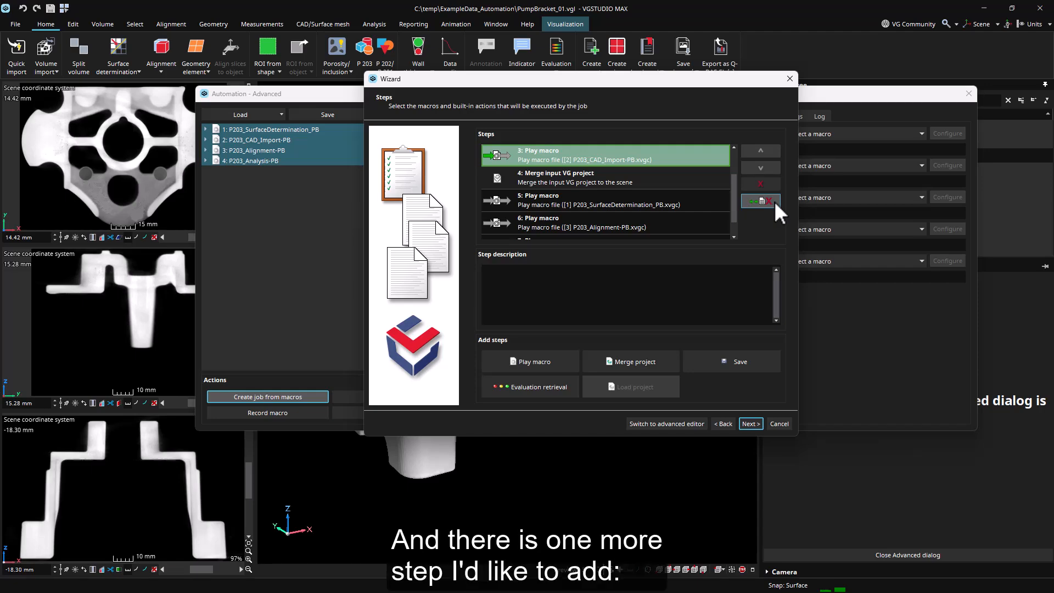
{"action": "left_click_drag", "start_coordinate": [733, 210], "coordinate": [734, 219]}
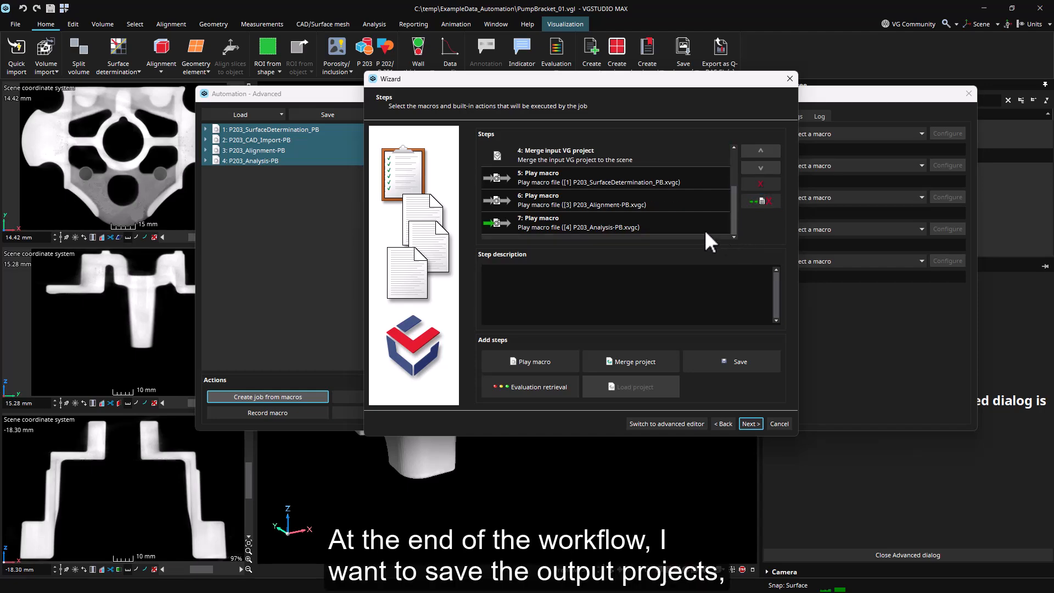
{"action": "left_click", "coordinate": [664, 224]}
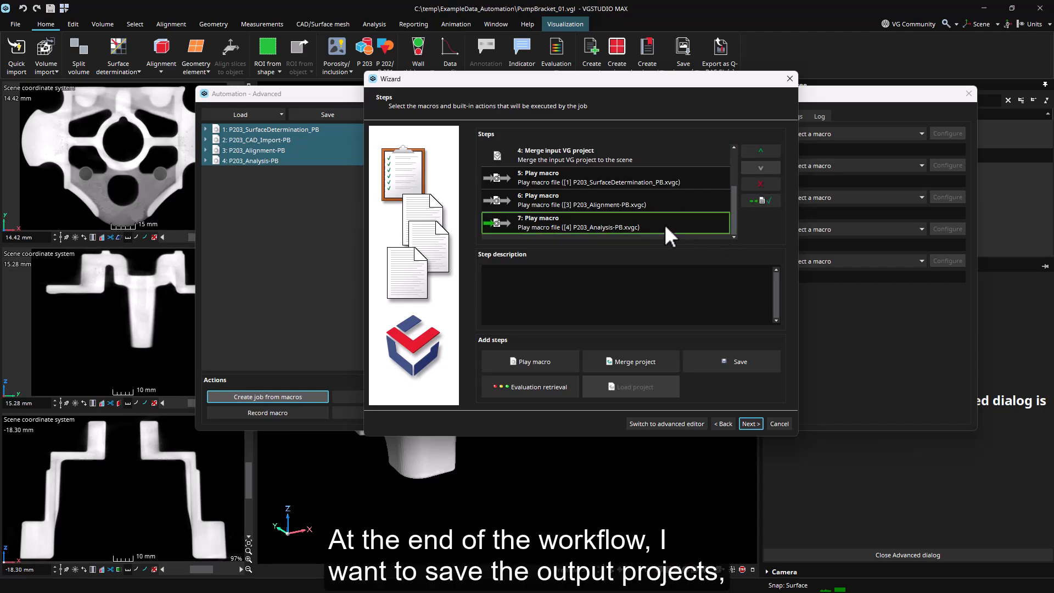
{"action": "left_click", "coordinate": [767, 361]}
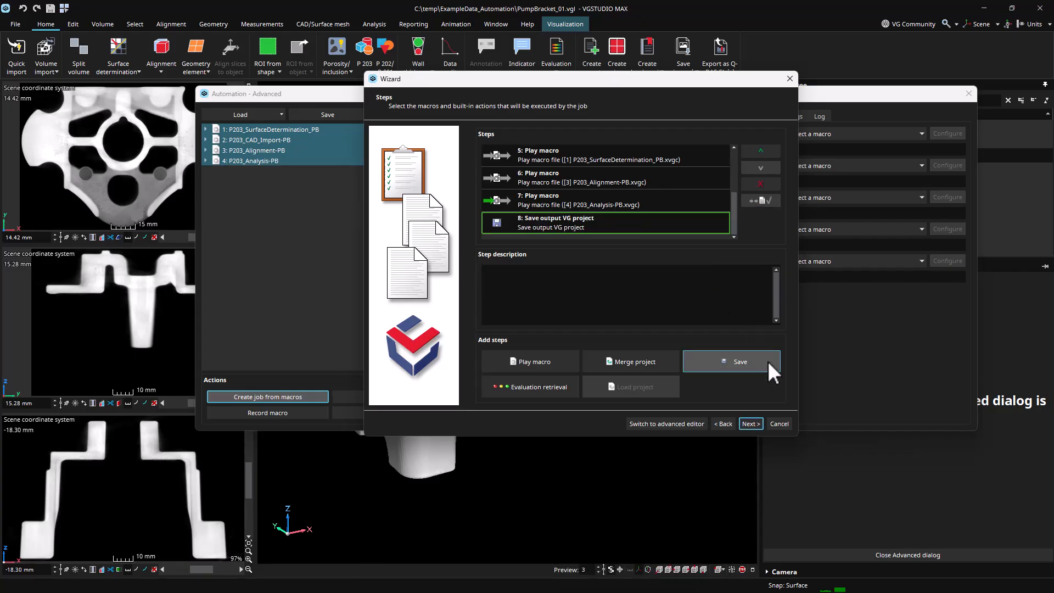
Step: Go through the remaining wizard pages with their default settings and finish the job
{"action": "left_click", "coordinate": [759, 424]}
{"action": "left_click", "coordinate": [759, 423]}
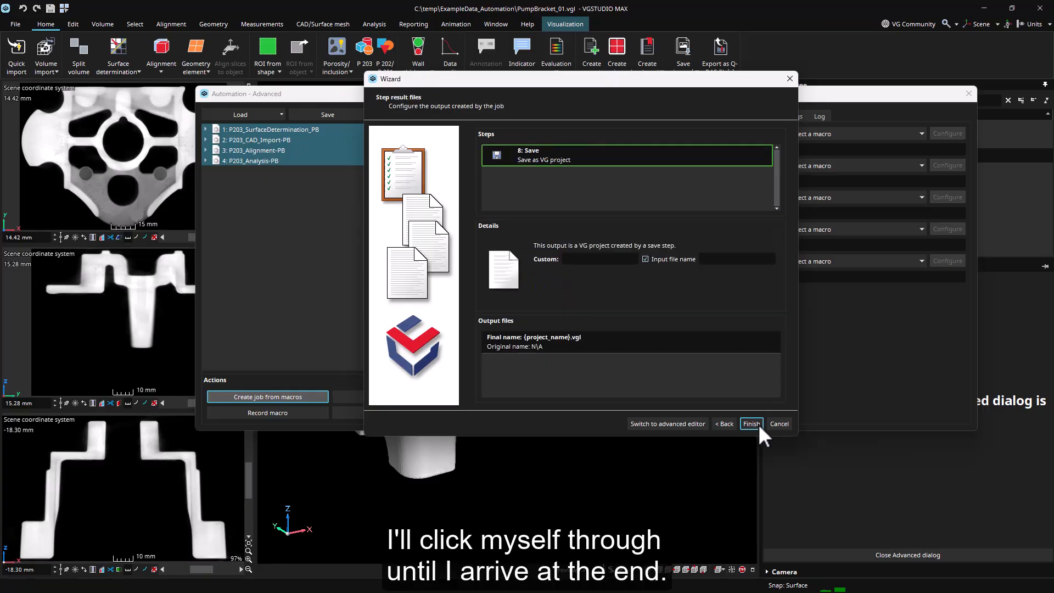
{"action": "left_click", "coordinate": [751, 424]}
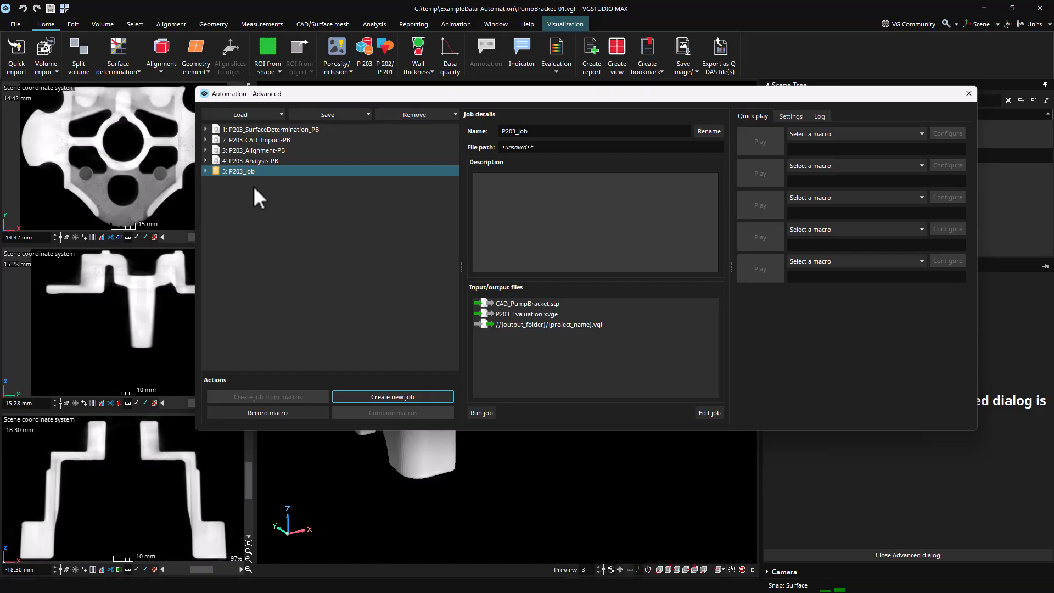
Step: Review the steps of P203_Job in the macro list and in the job editor, then close the editor without changes
{"action": "left_click", "coordinate": [205, 171]}
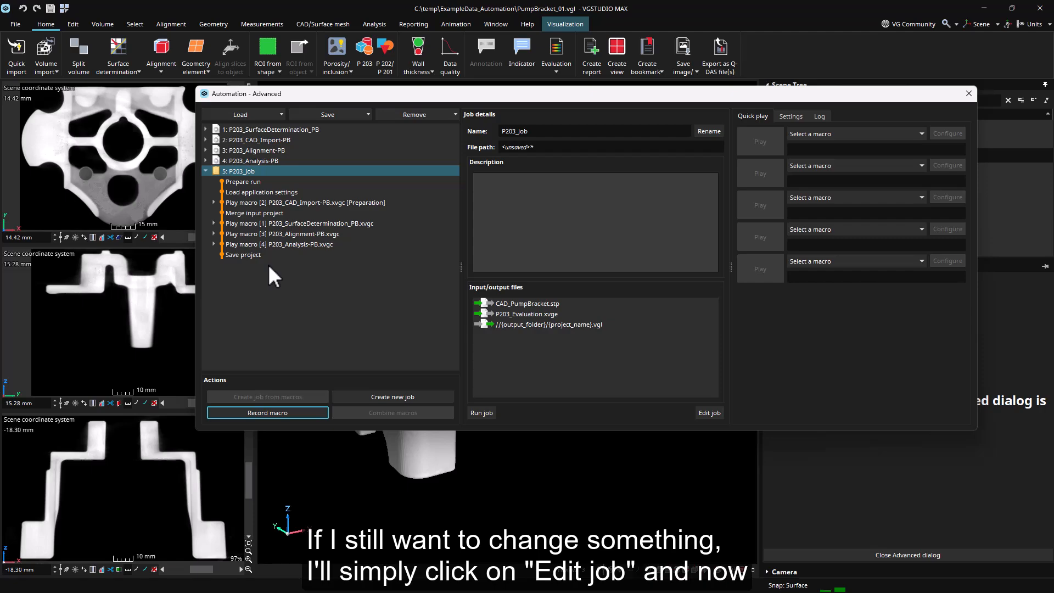
{"action": "left_click", "coordinate": [720, 412]}
{"action": "left_click", "coordinate": [751, 424]}
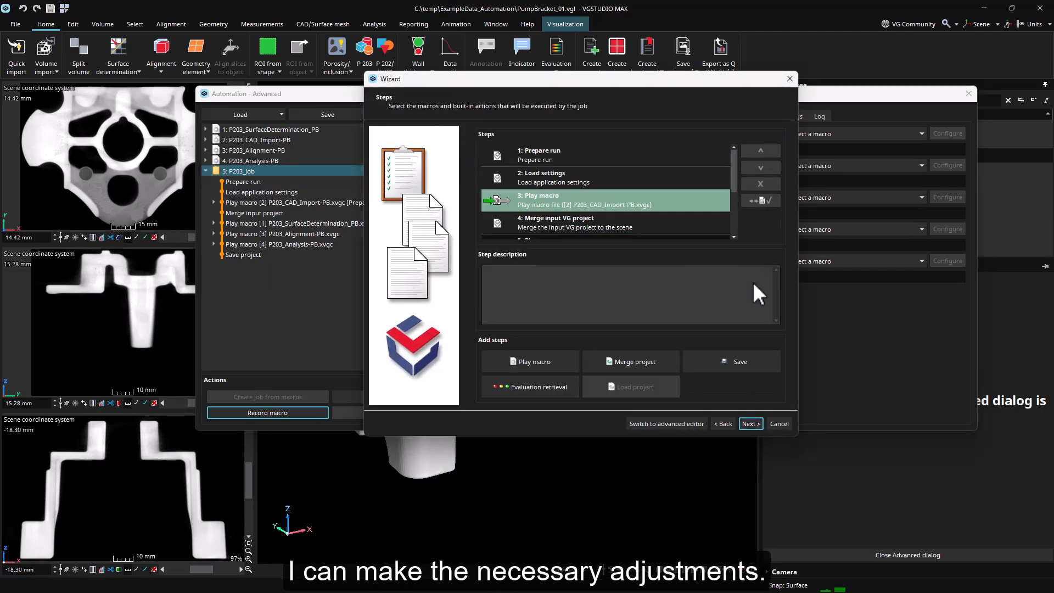
{"action": "mouse_move", "coordinate": [737, 179]}
{"action": "left_mouse_down"}
{"action": "mouse_move", "coordinate": [733, 223]}
{"action": "mouse_move", "coordinate": [724, 175]}
{"action": "left_mouse_up"}
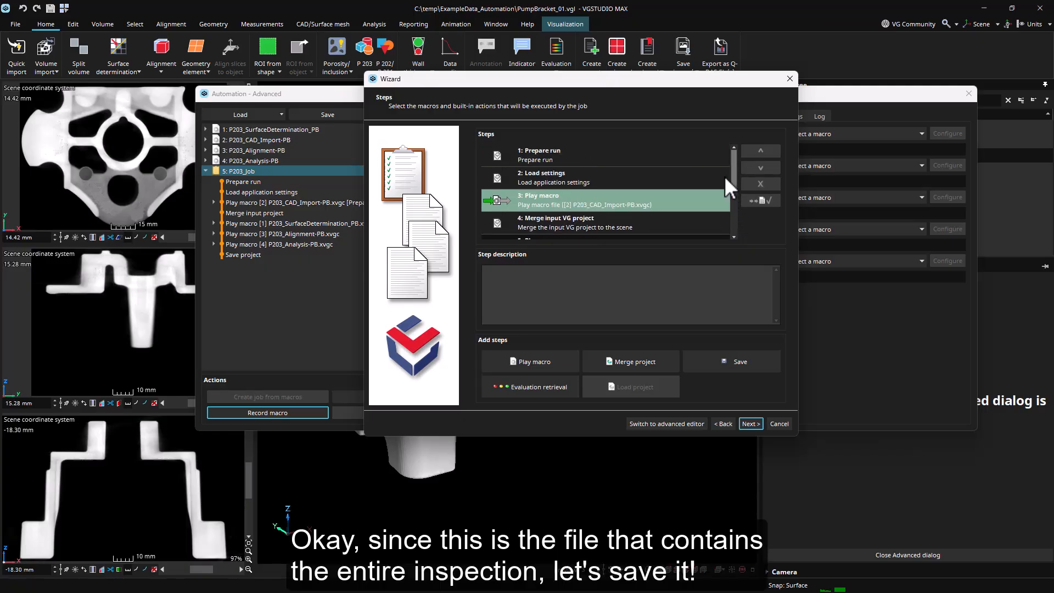
{"action": "left_click", "coordinate": [789, 78]}
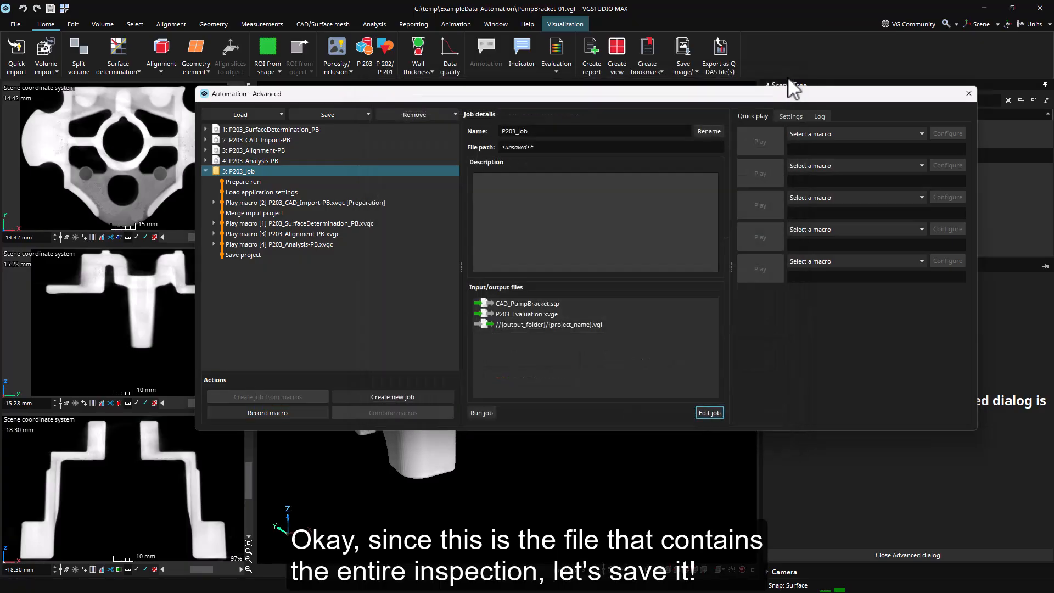
Step: Save the job as P203_Job.xvgj in the Macros_P203 folder
{"action": "left_click", "coordinate": [367, 115]}
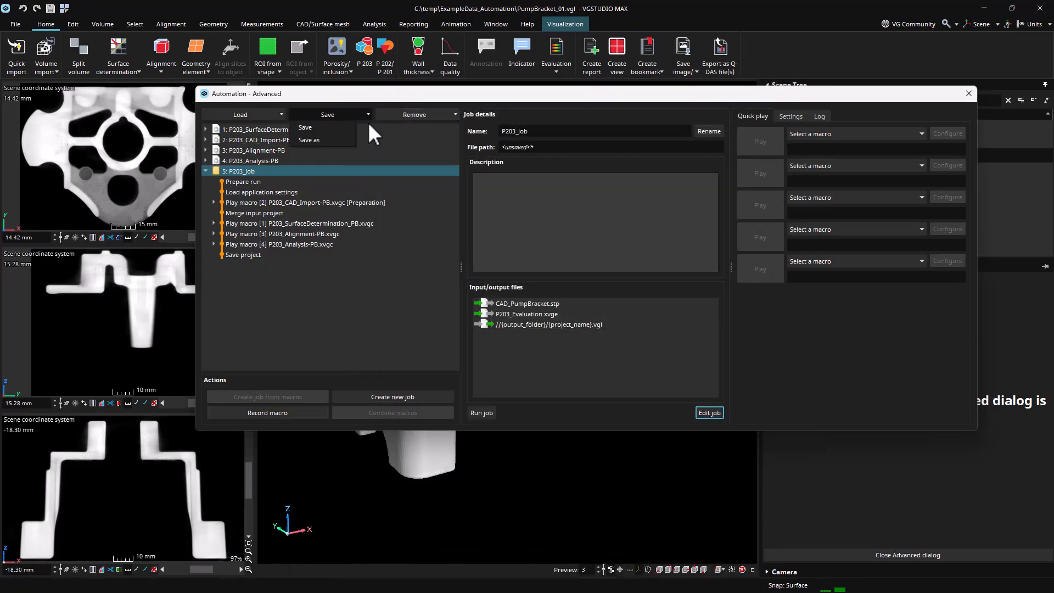
{"action": "left_click", "coordinate": [310, 140]}
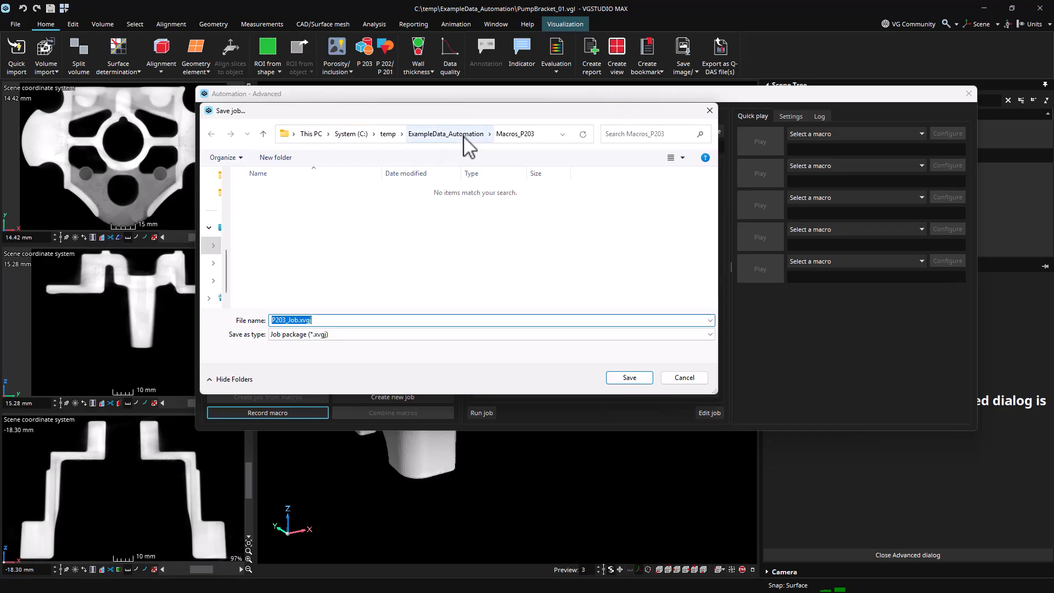
{"action": "left_click", "coordinate": [634, 379]}
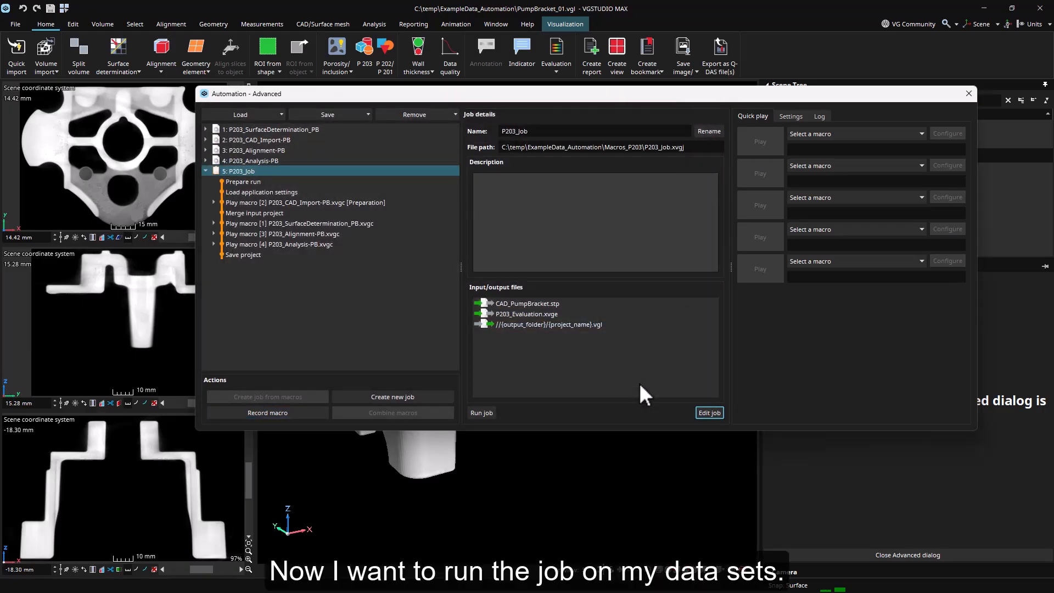
Step: Close the advanced automation dialog and set the job playback mode to Run on files
{"action": "left_click", "coordinate": [968, 96]}
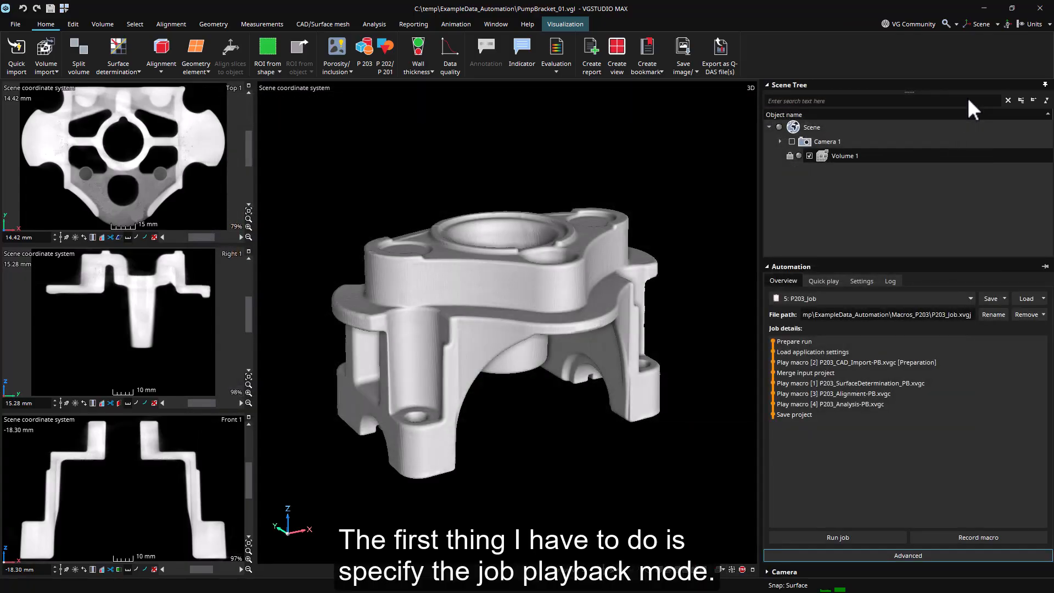
{"action": "left_click", "coordinate": [863, 280]}
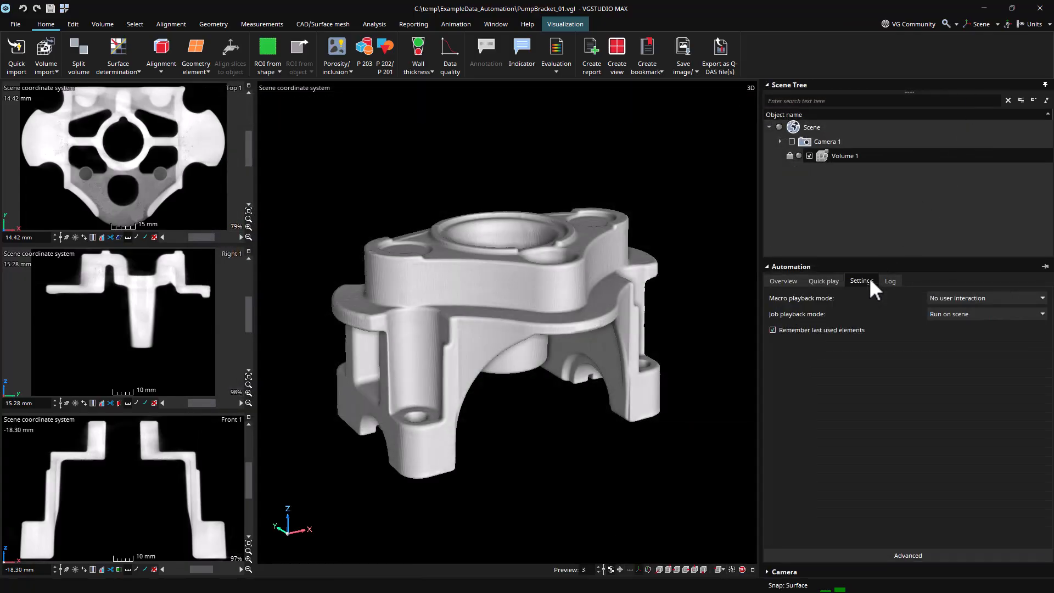
{"action": "left_click", "coordinate": [982, 315]}
{"action": "left_click", "coordinate": [980, 342]}
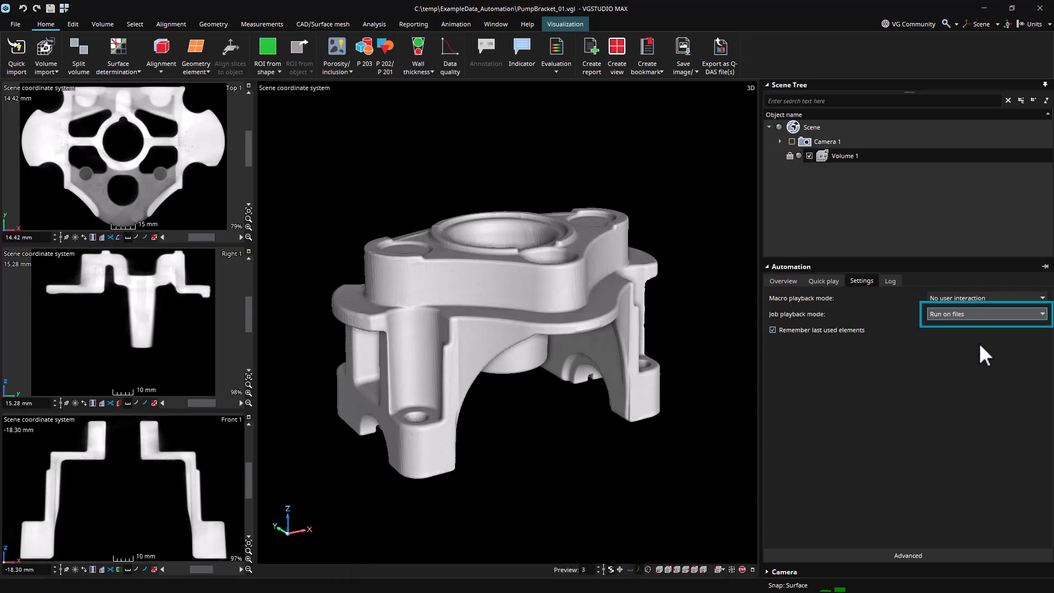
Step: Run P203_Job on the project files PumpBracket_01.vgl and PumpBracket_02.vgl from the ExampleData_Automation folder
{"action": "left_click", "coordinate": [785, 284]}
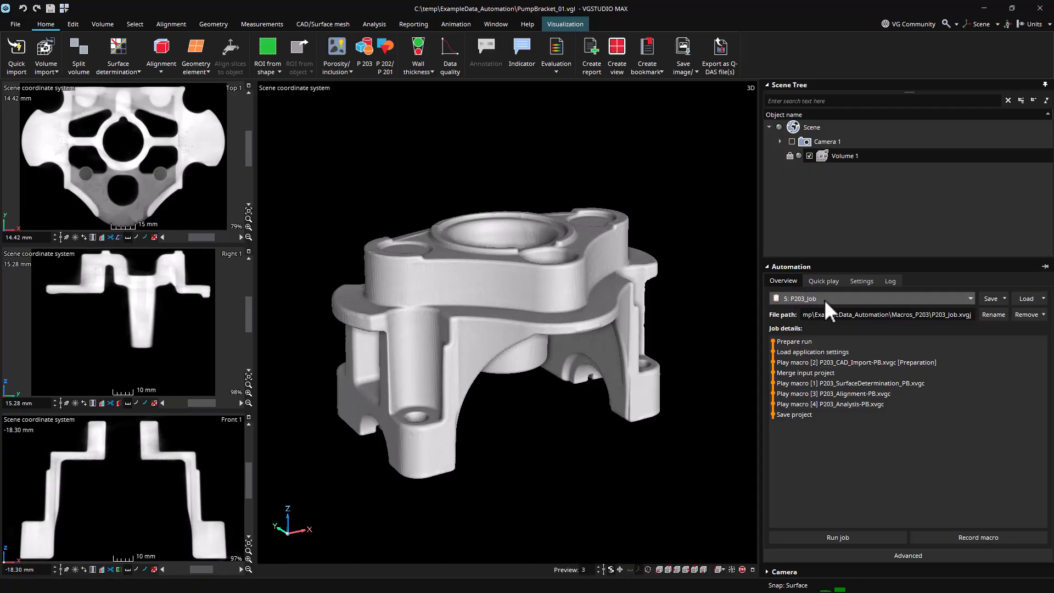
{"action": "left_click", "coordinate": [817, 536]}
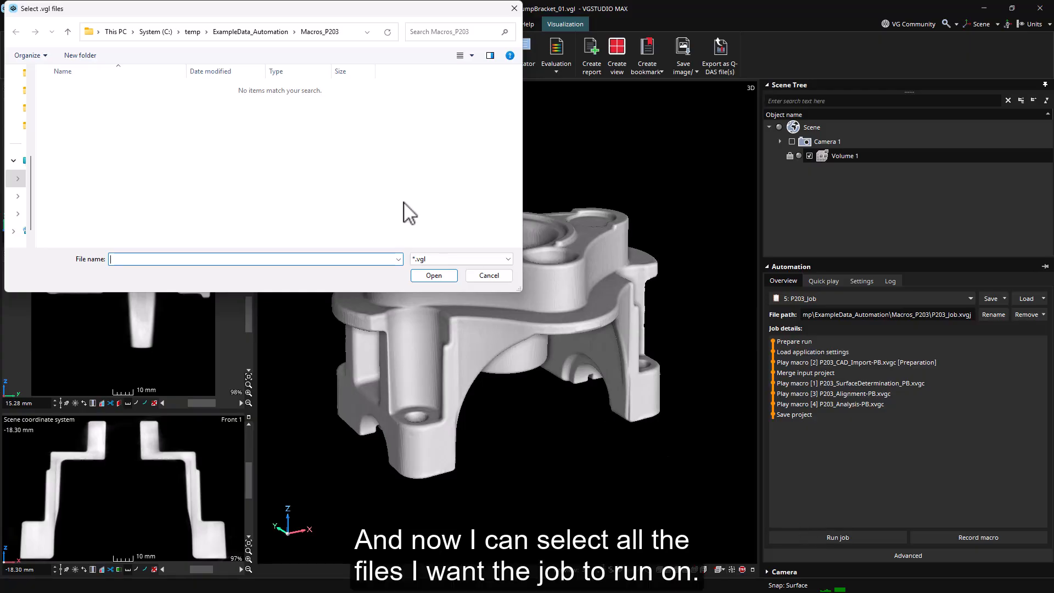
{"action": "left_click", "coordinate": [257, 33]}
{"action": "left_click", "coordinate": [55, 211]}
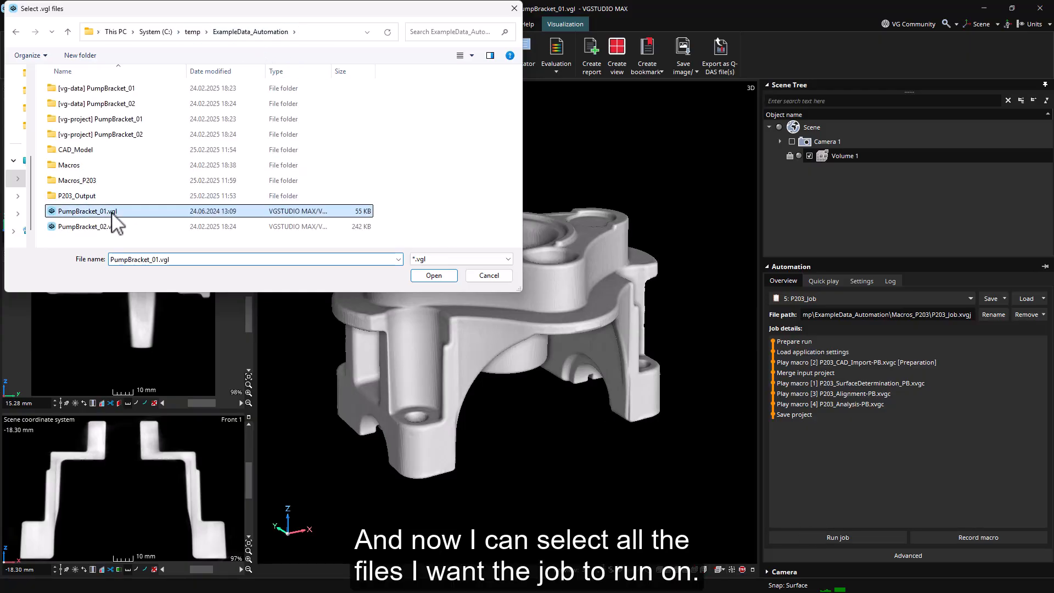
{"action": "left_click", "coordinate": [107, 226], "text": "shift"}
{"action": "left_click", "coordinate": [424, 275]}
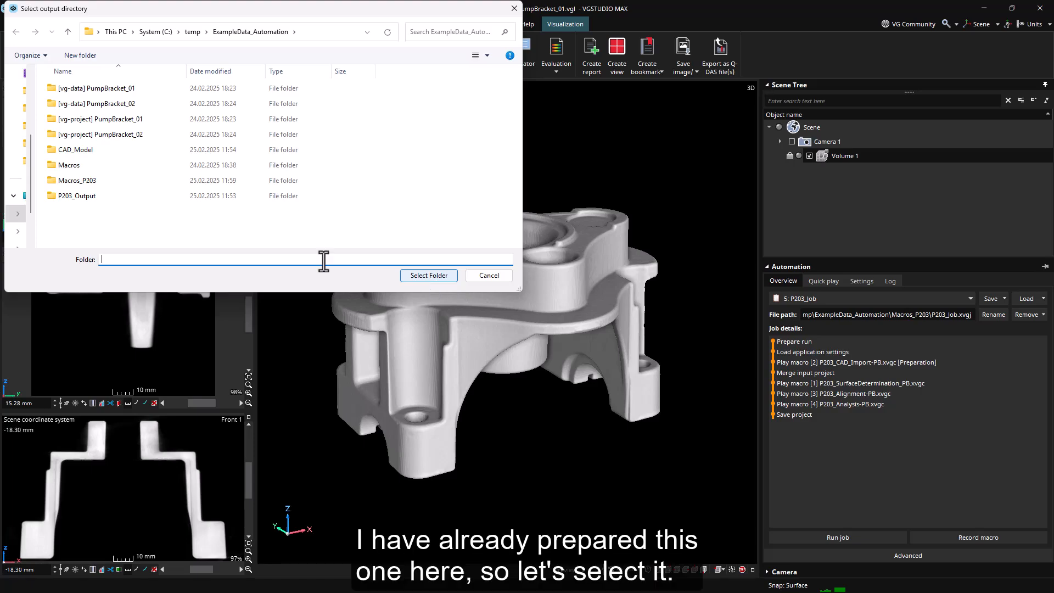
Step: Choose P203_Output as the output directory and store the job output for each project in individual subfolders
{"action": "left_click", "coordinate": [87, 199]}
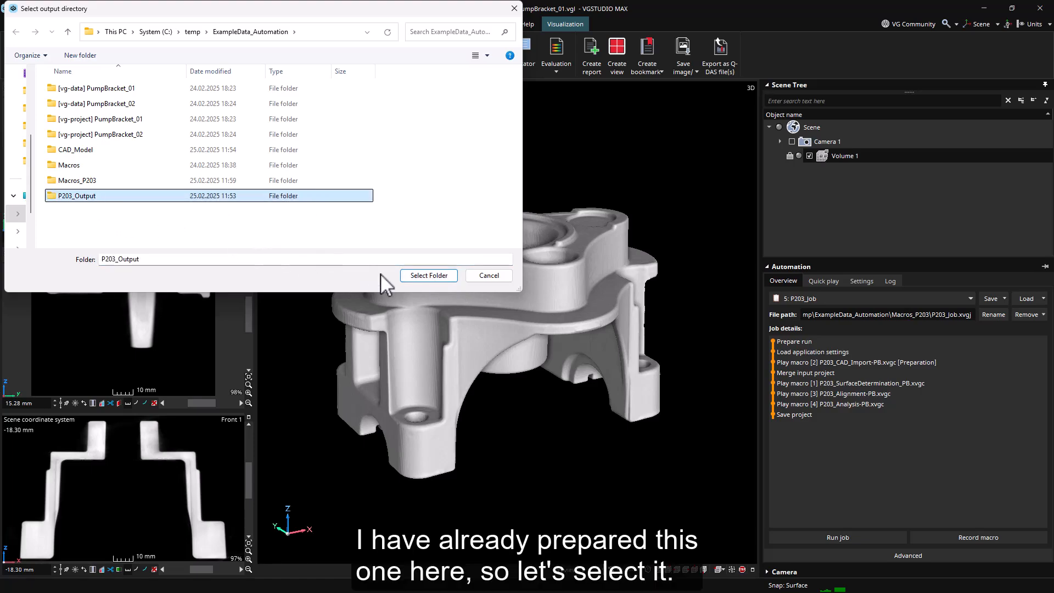
{"action": "left_click", "coordinate": [416, 276]}
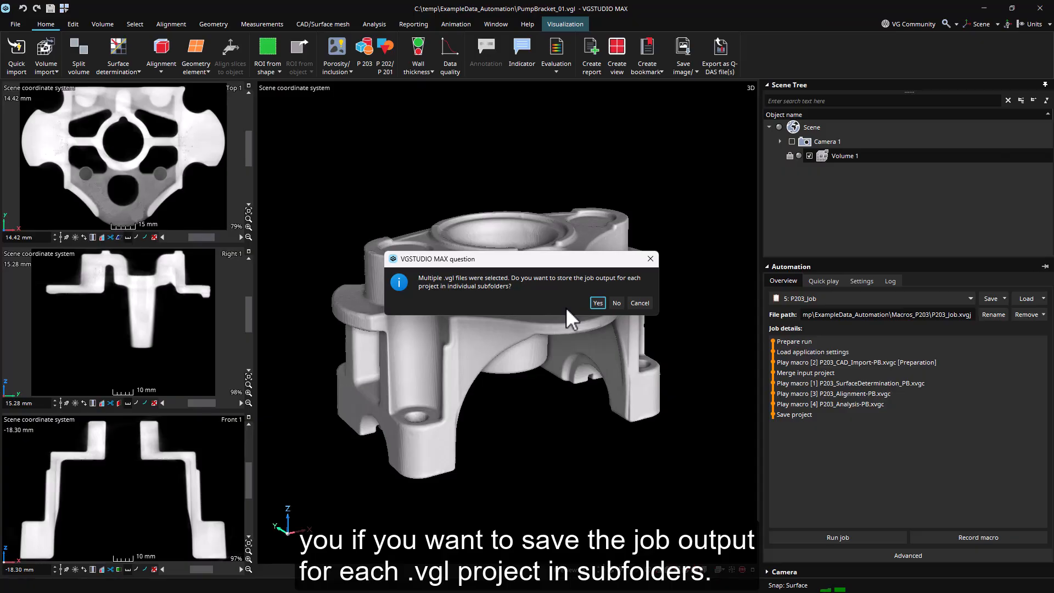
{"action": "left_click", "coordinate": [602, 305]}
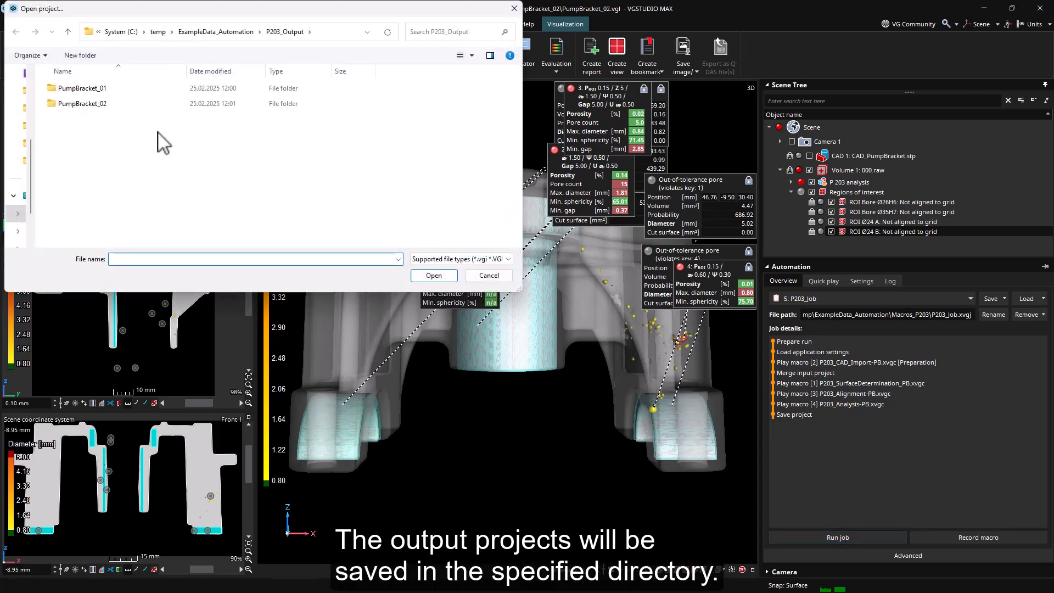
Step: Open the PumpBracket_01 subfolder of P203_Output to look at the saved output project
{"action": "double_click", "coordinate": [115, 88]}
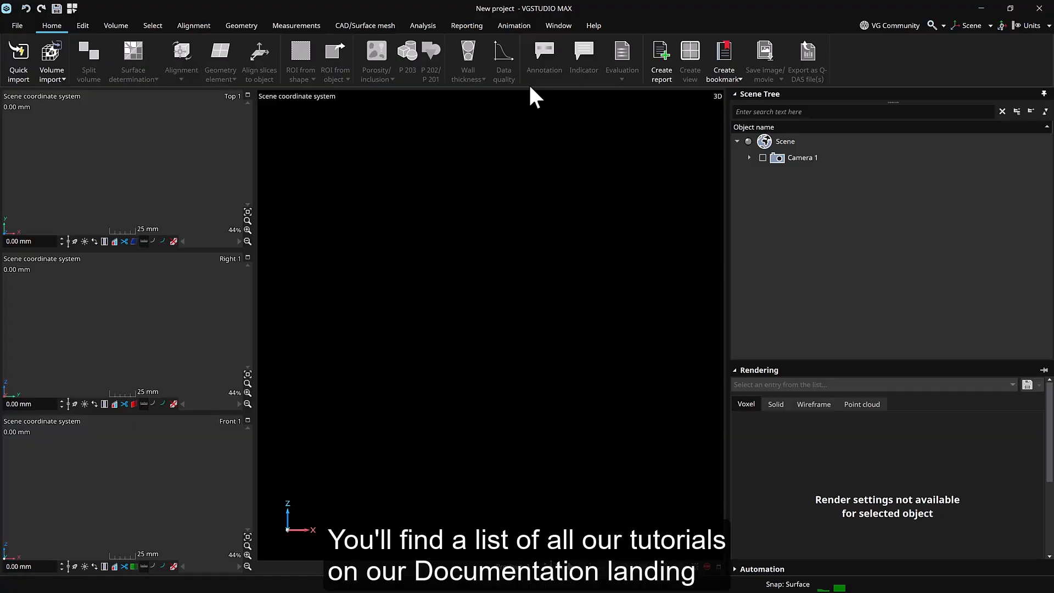
Step: Open the documentation landing page from the program's help
{"action": "left_click", "coordinate": [594, 25]}
{"action": "left_click", "coordinate": [51, 61]}
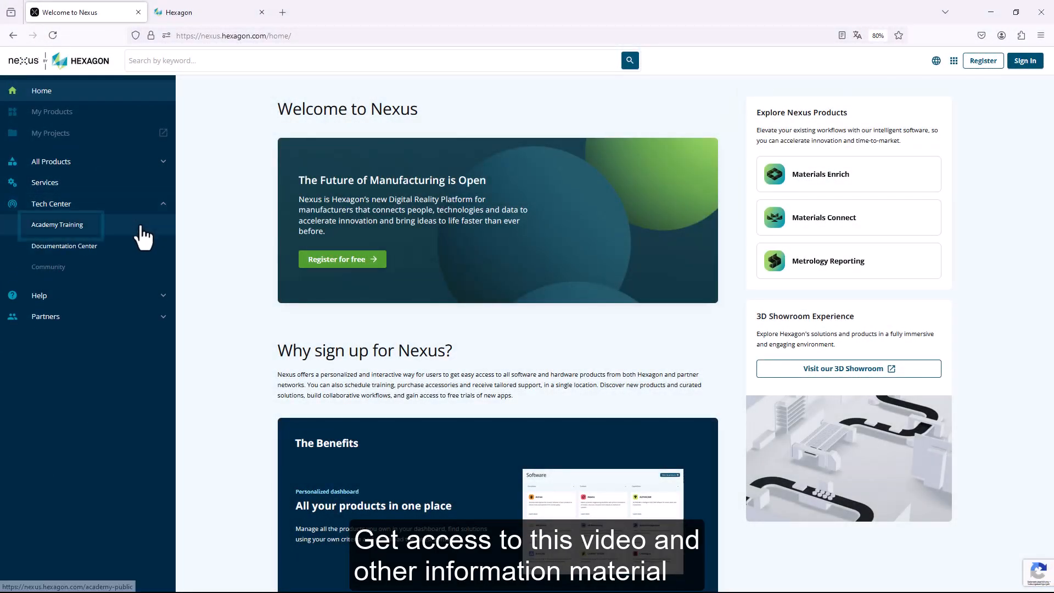
Step: Switch to the browser and visit Academy Training and the community forums on Hexagon Nexus
{"action": "left_click", "coordinate": [142, 229]}
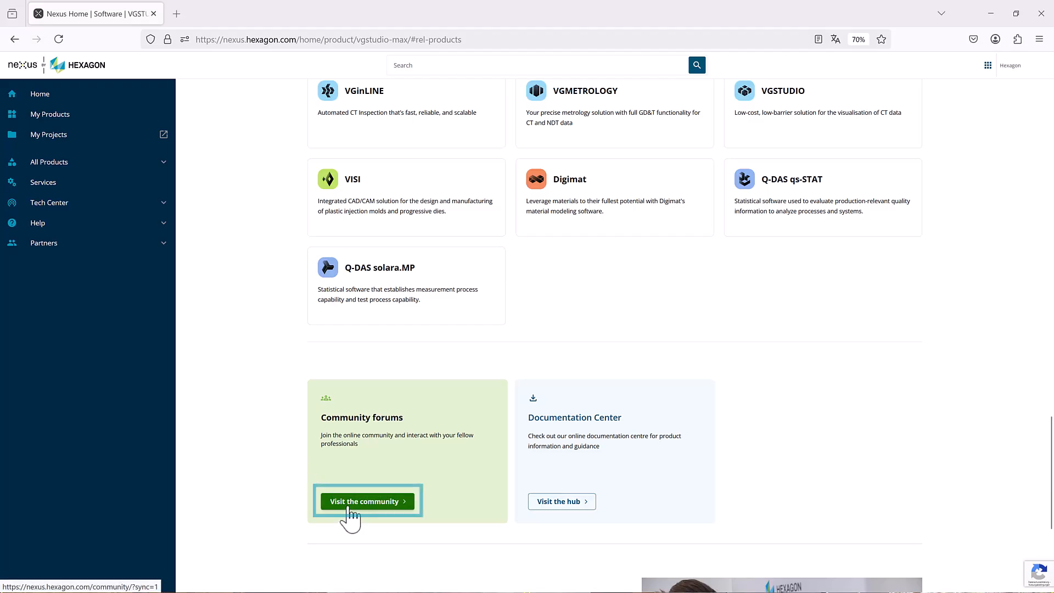
{"action": "left_click", "coordinate": [348, 502]}
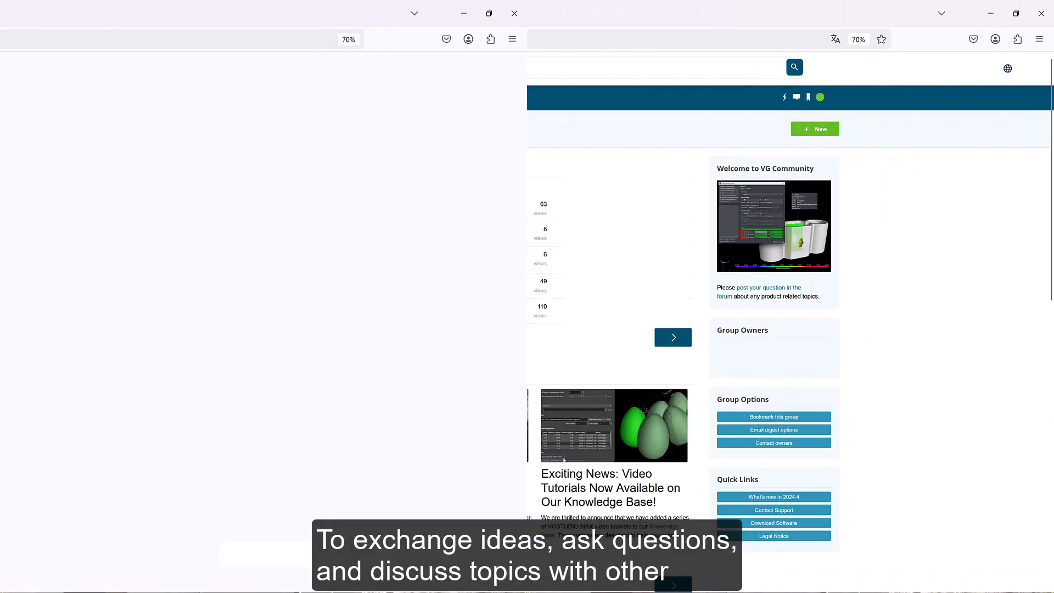